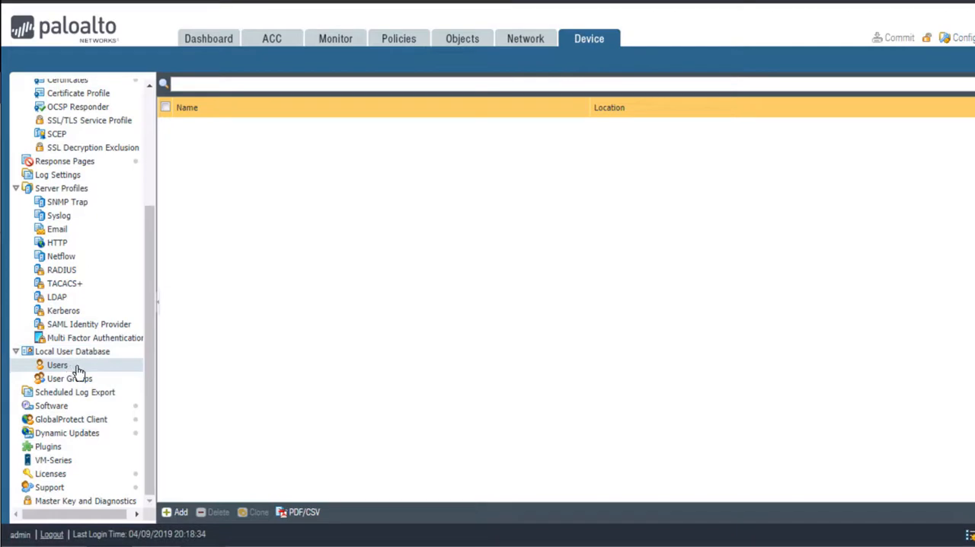
- Add a new user to the local user database and enter the user's login name
click(180, 513)
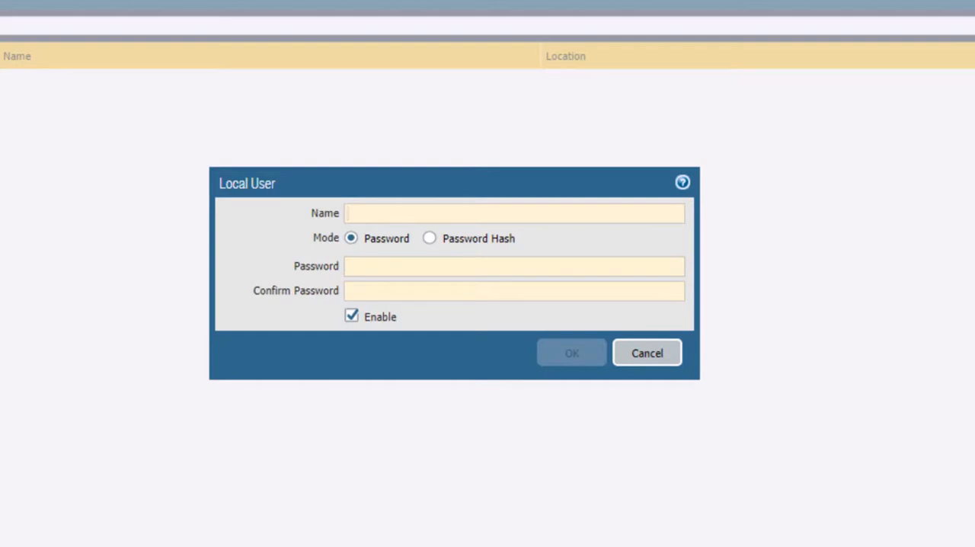
text(janetb)
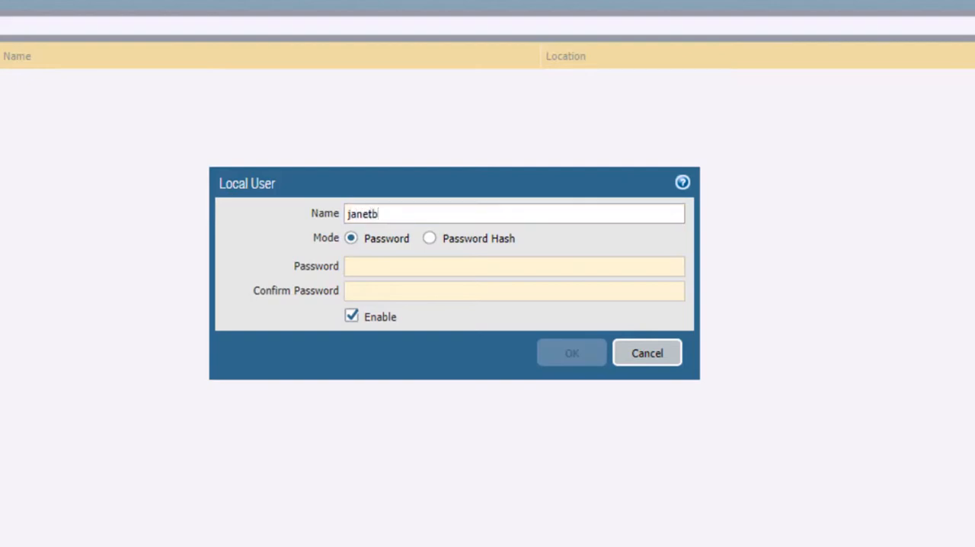
click(382, 362)
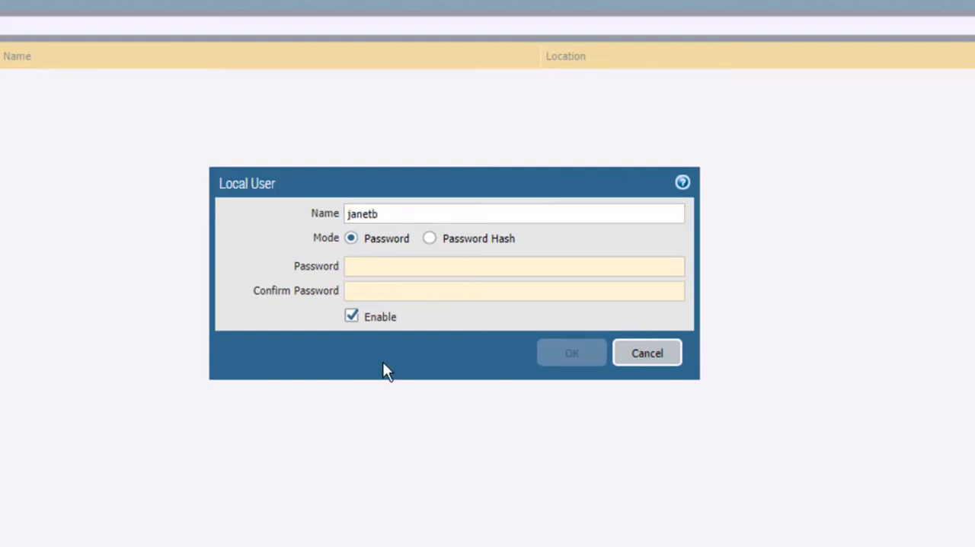
- Enter and confirm the account password for the new local user
click(378, 266)
text(••••••)
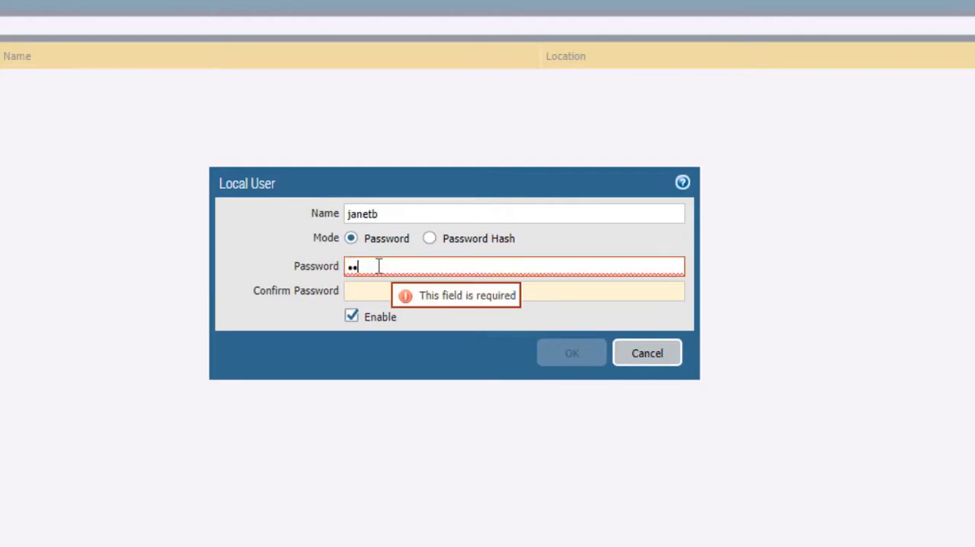
text(••)
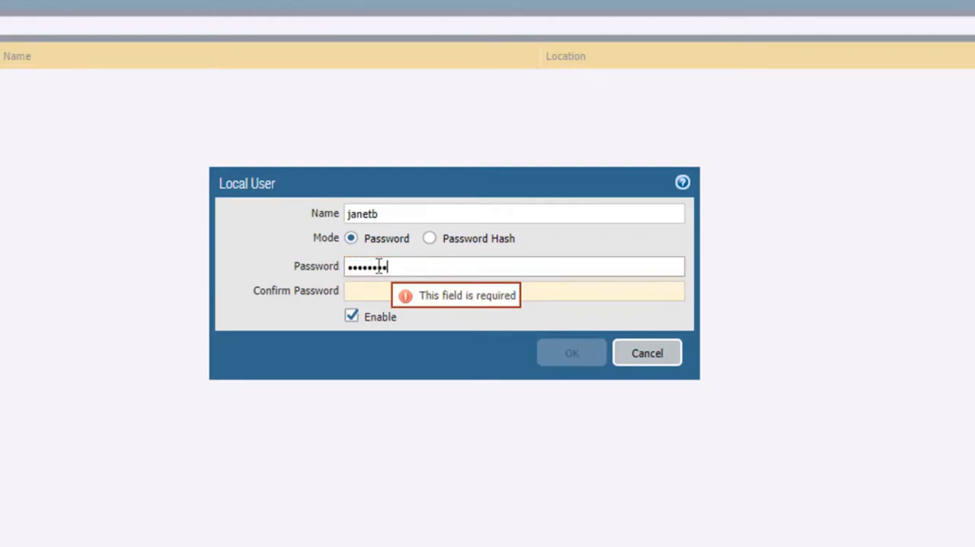
click(360, 296)
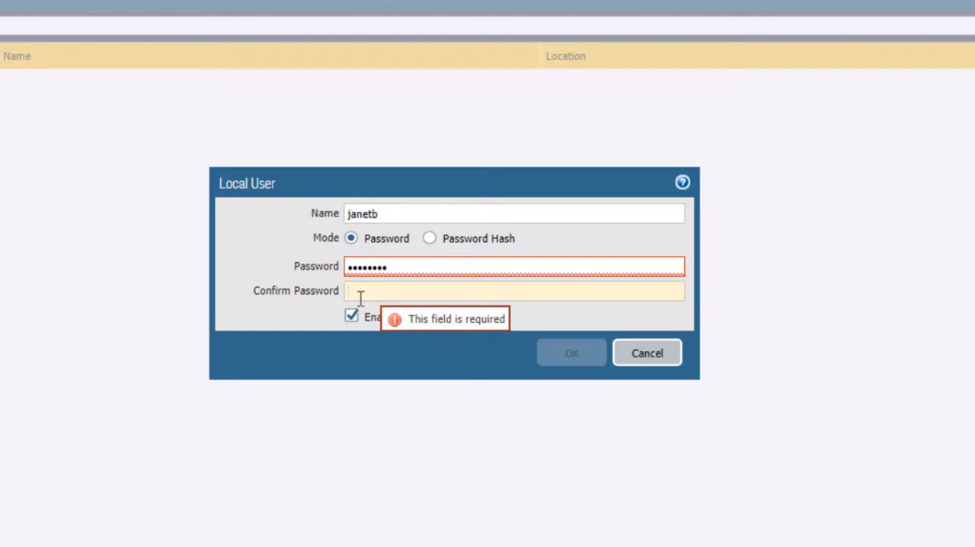
text(••••••••)
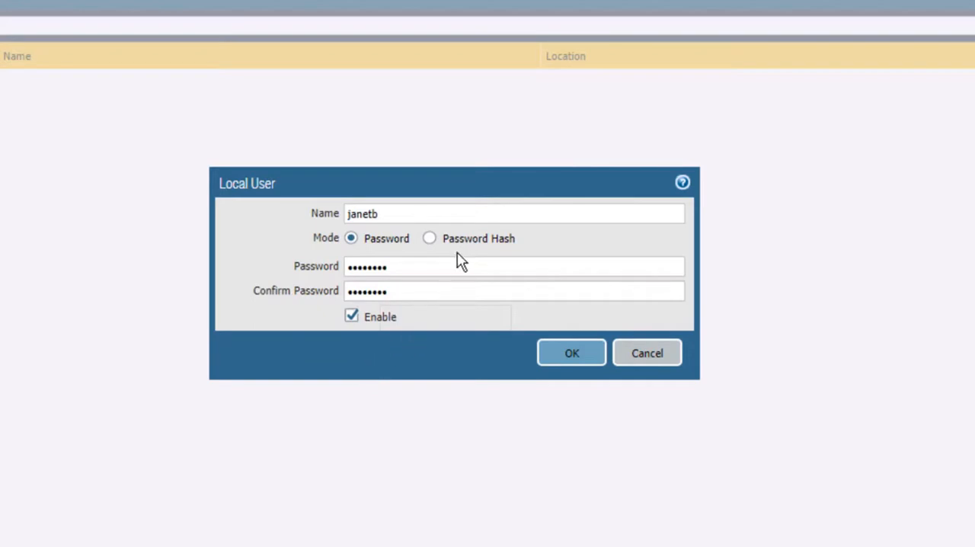
- View the Password Hash mode, return to Password mode and save the local user, leaving its list entry deselected
click(433, 239)
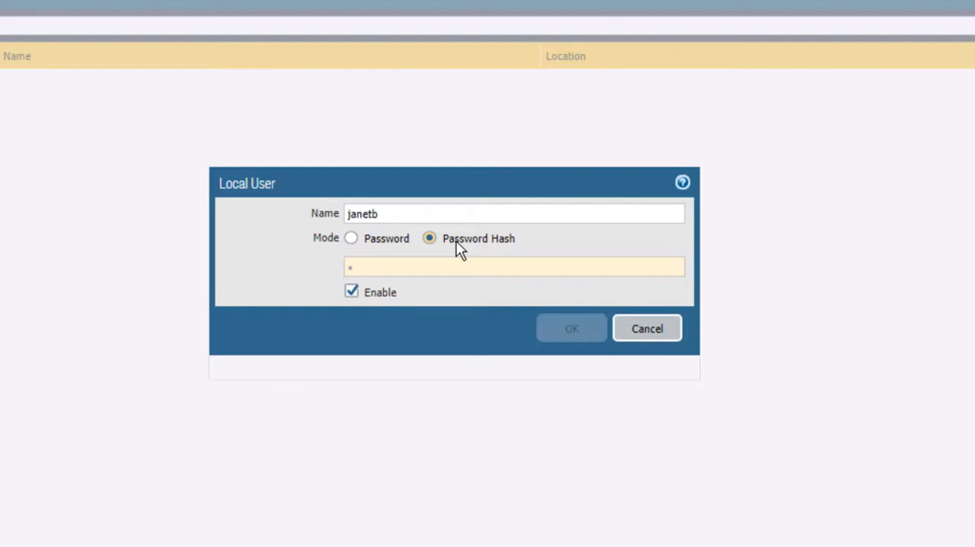
click(371, 237)
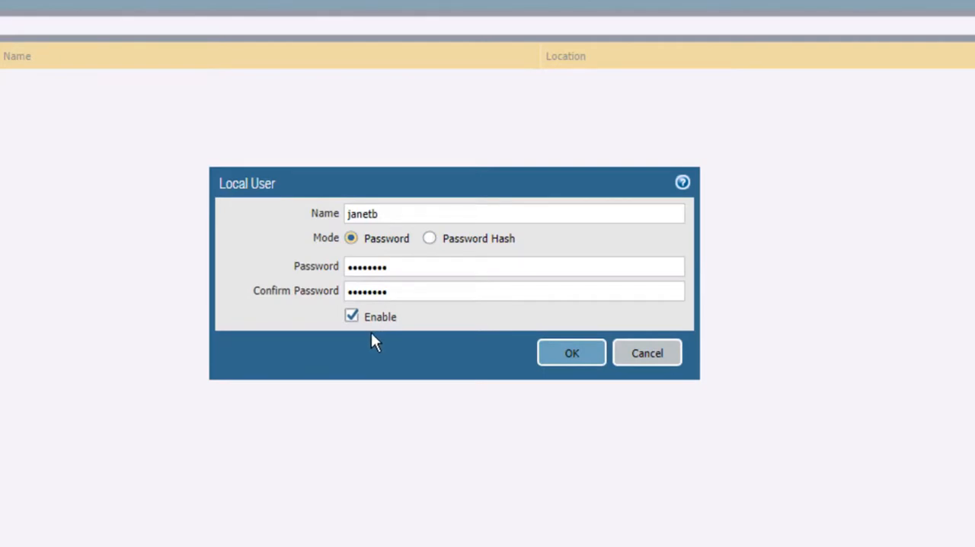
click(571, 354)
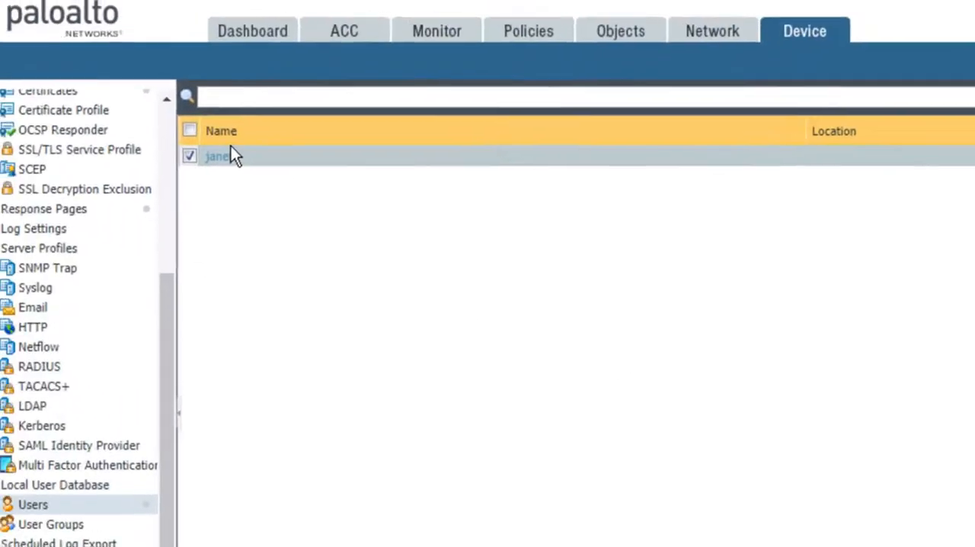
click(189, 156)
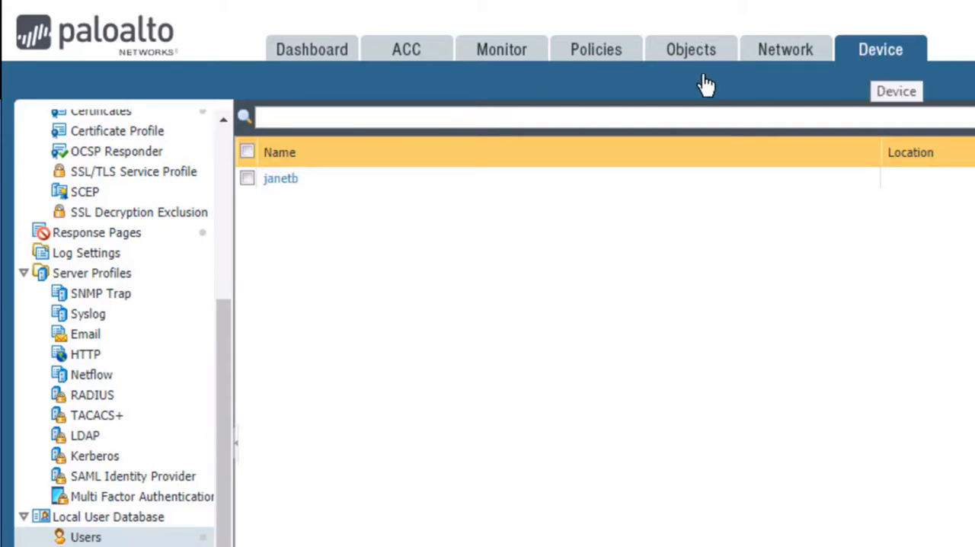
- Add a new authentication profile named localdb-auth-profile
scroll(227, 149, up, 5)
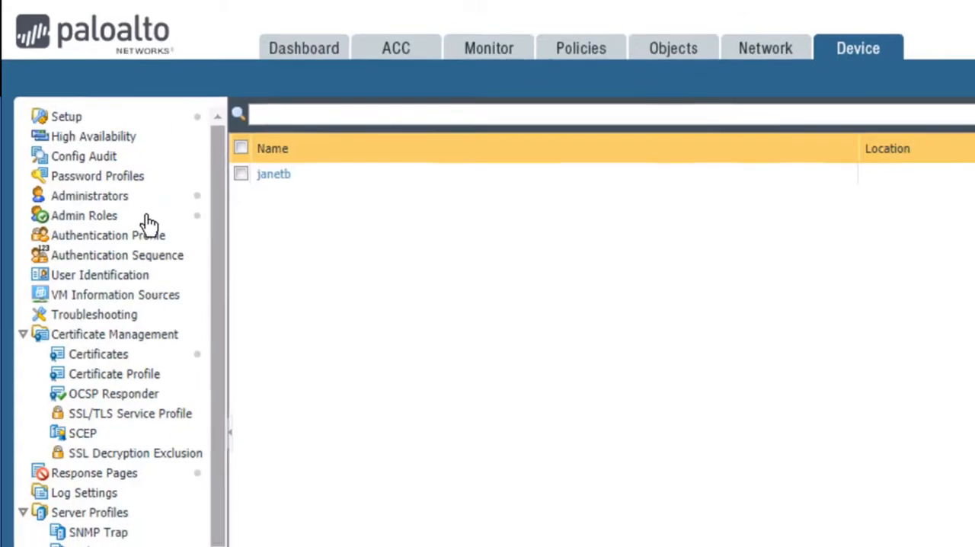
click(134, 246)
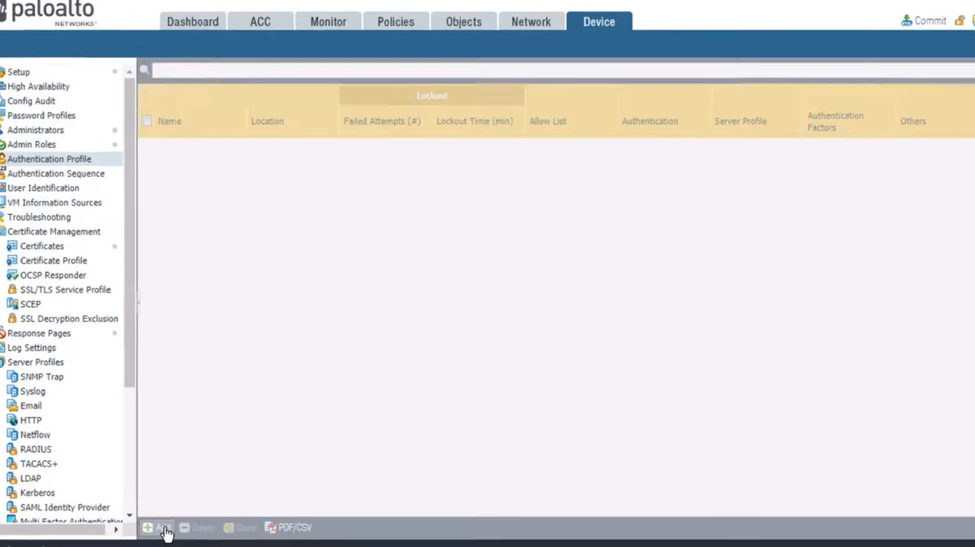
click(163, 529)
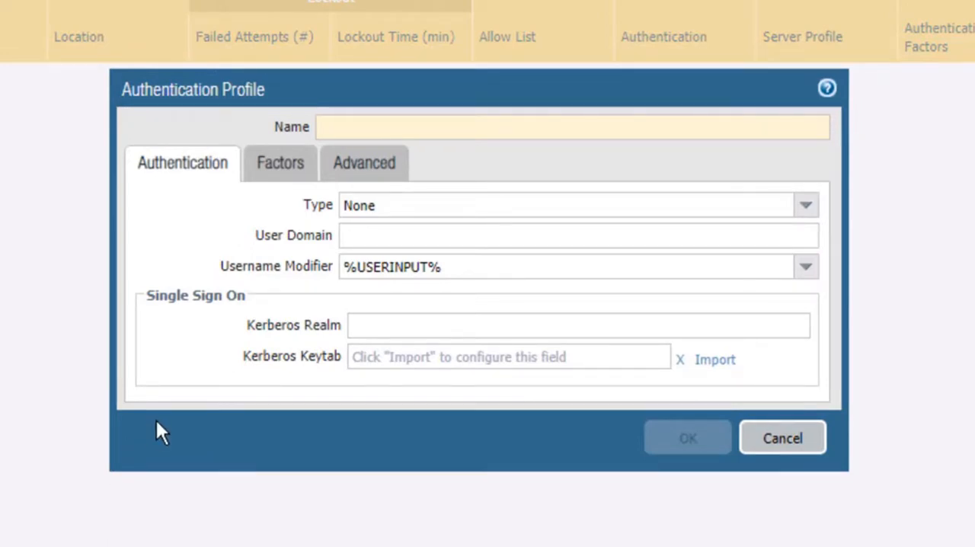
text(local)
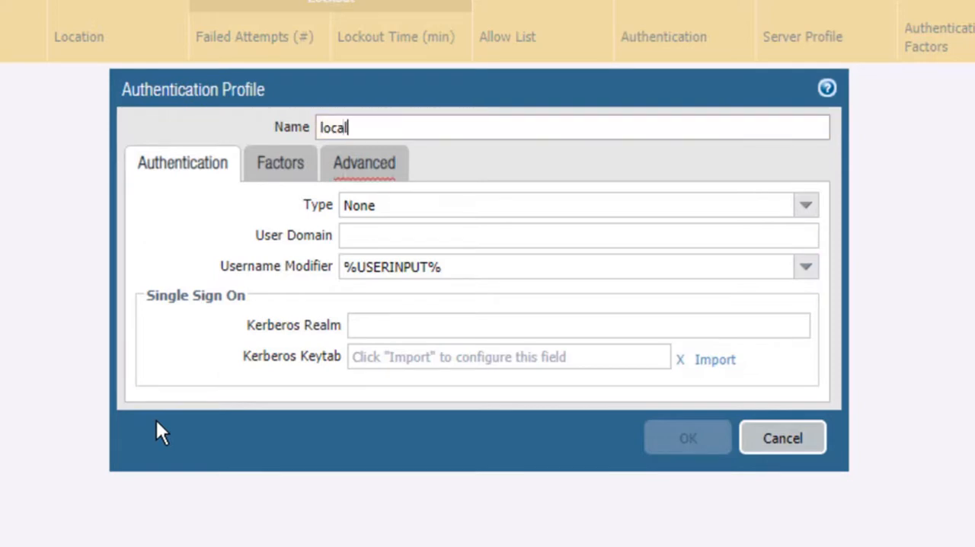
text(db-au)
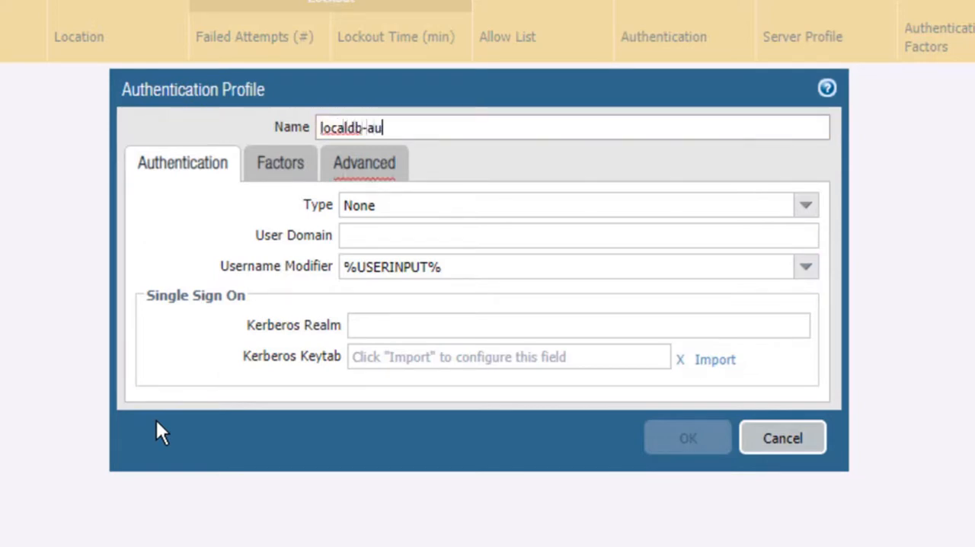
text(th-profile)
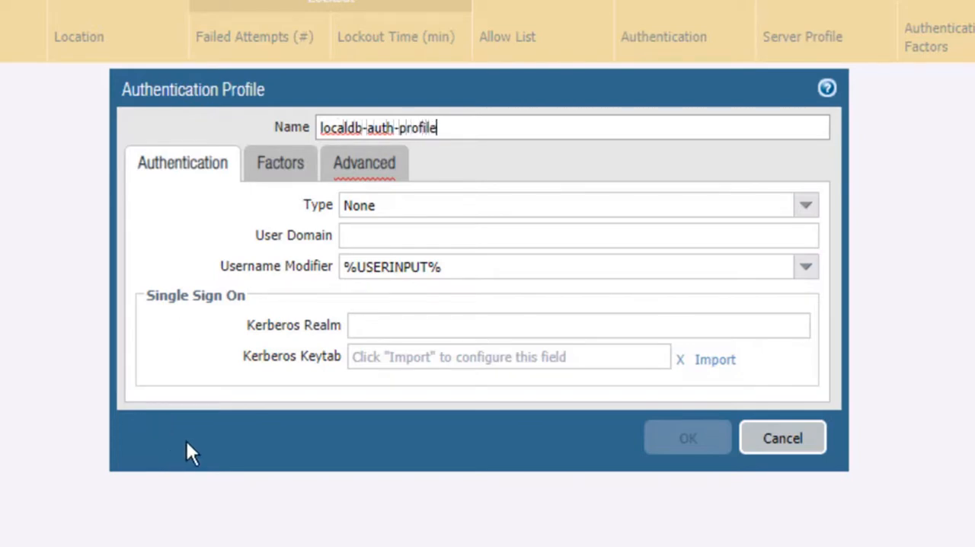
- Set the authentication profile's type to Local Database, leaving the user domain empty
key(Tab)
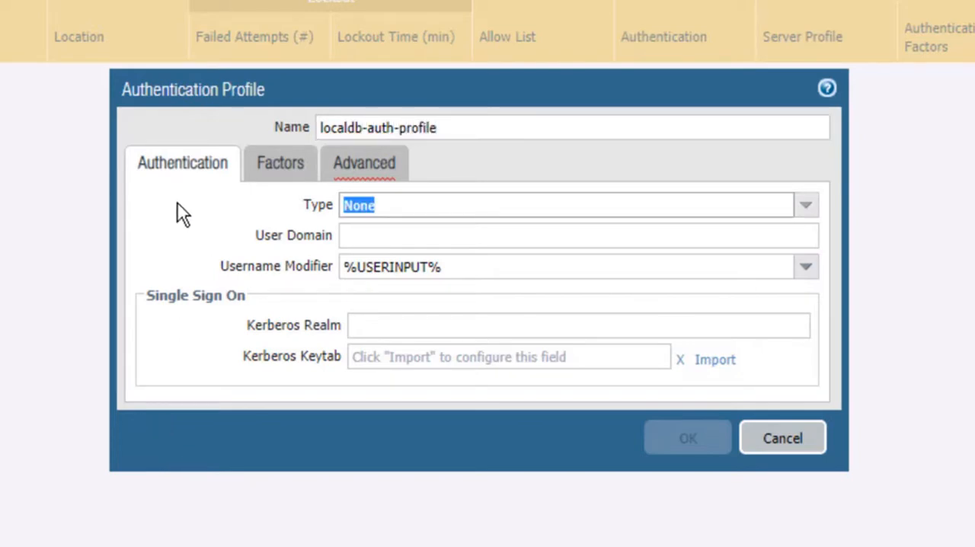
click(804, 207)
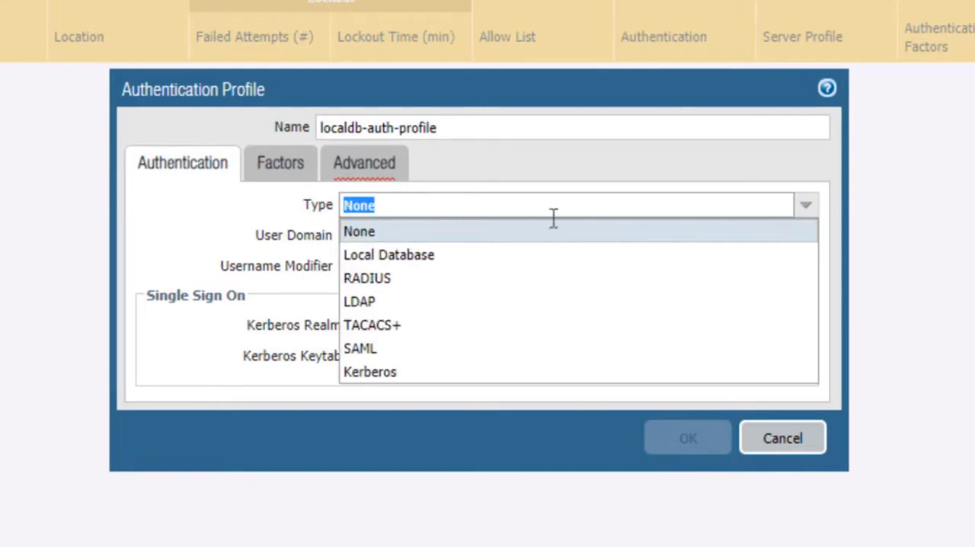
click(442, 257)
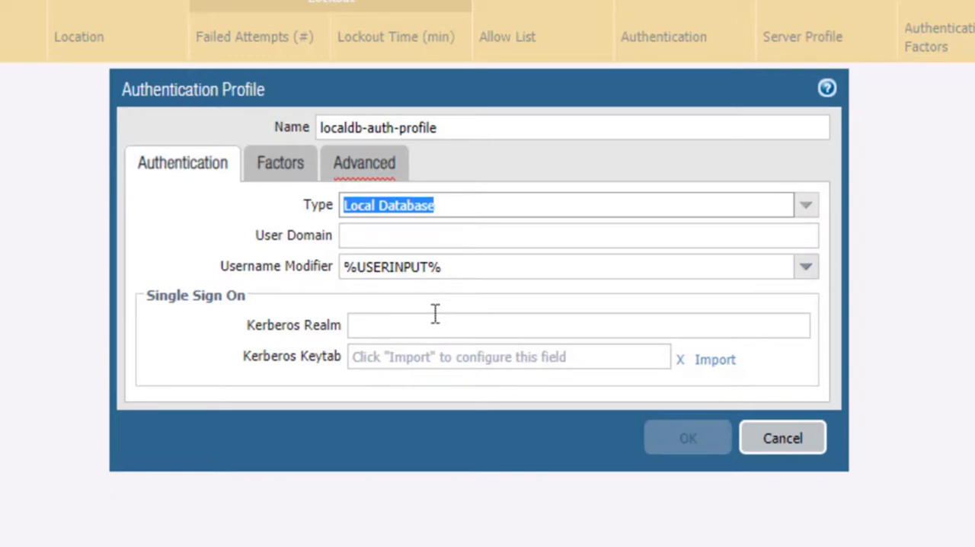
click(829, 94)
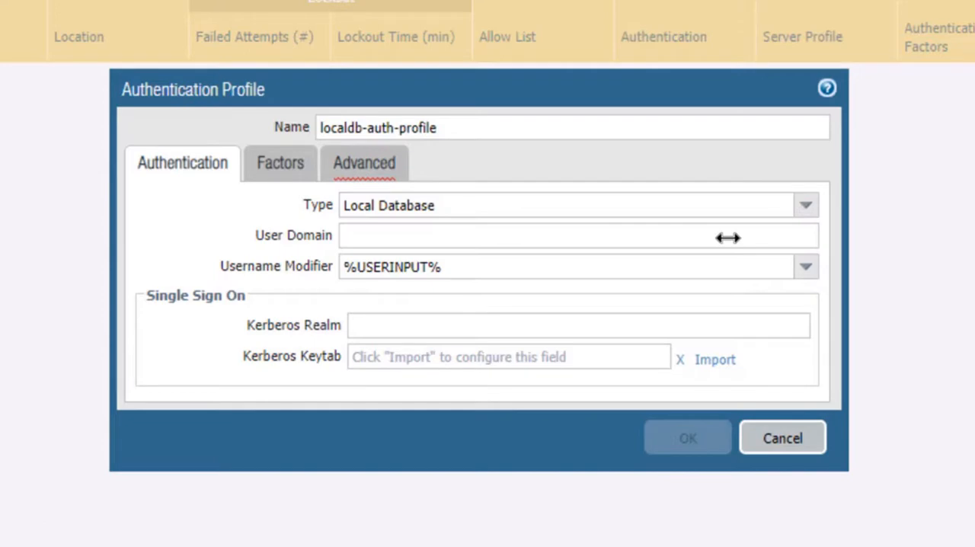
click(797, 208)
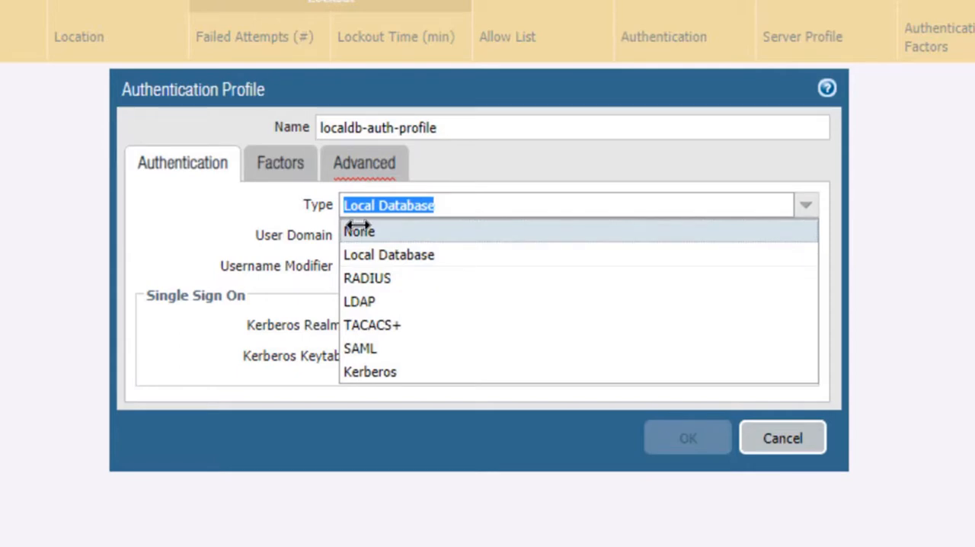
click(373, 254)
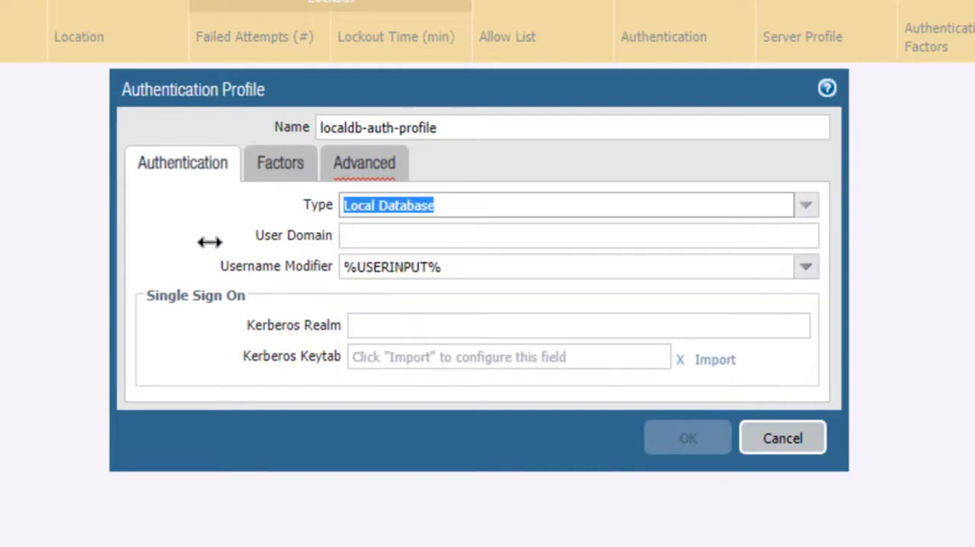
key(Tab)
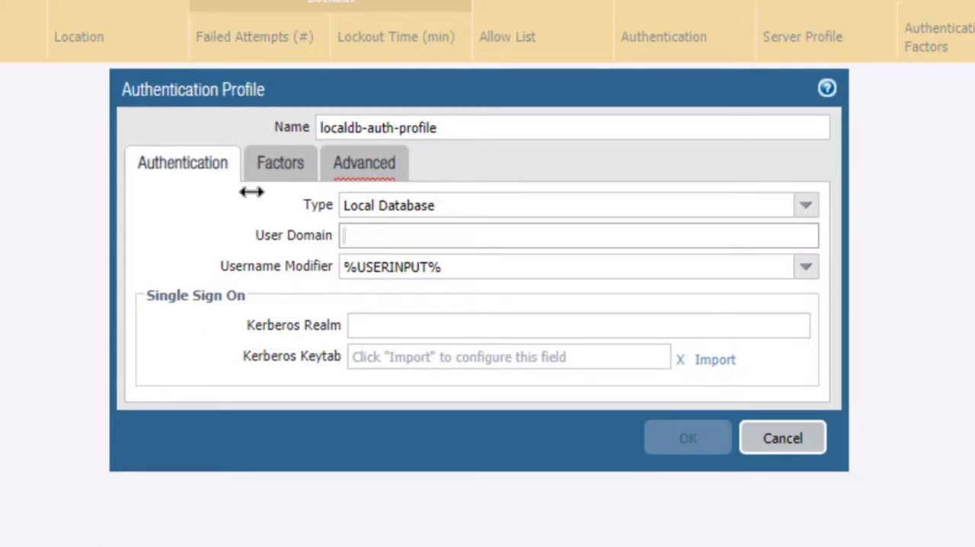
- Look at the profile's additional factors and add "all" to its allow list
click(279, 162)
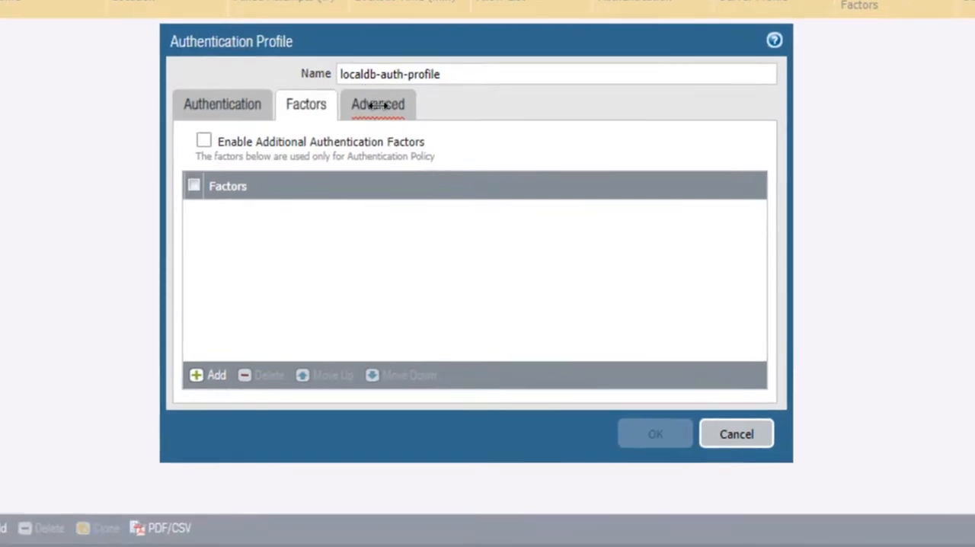
click(378, 106)
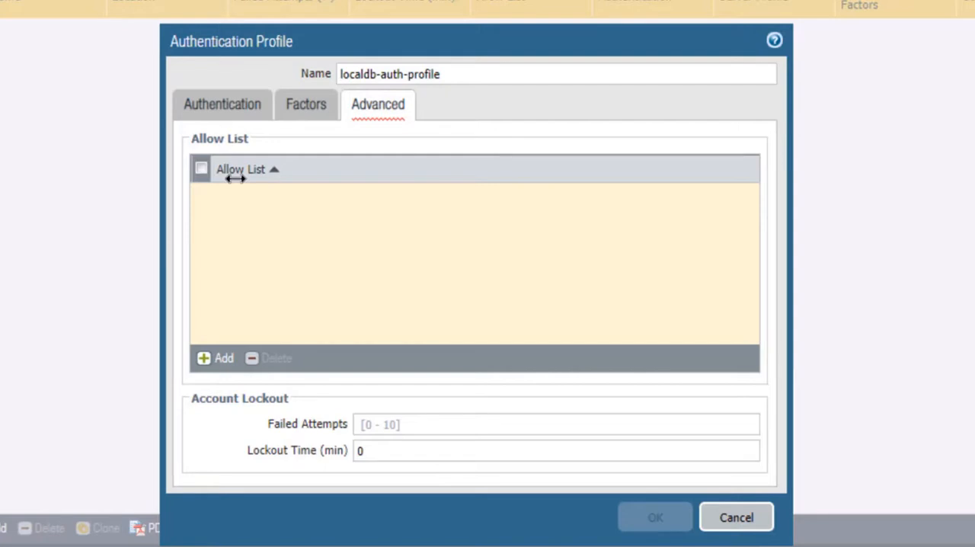
click(221, 357)
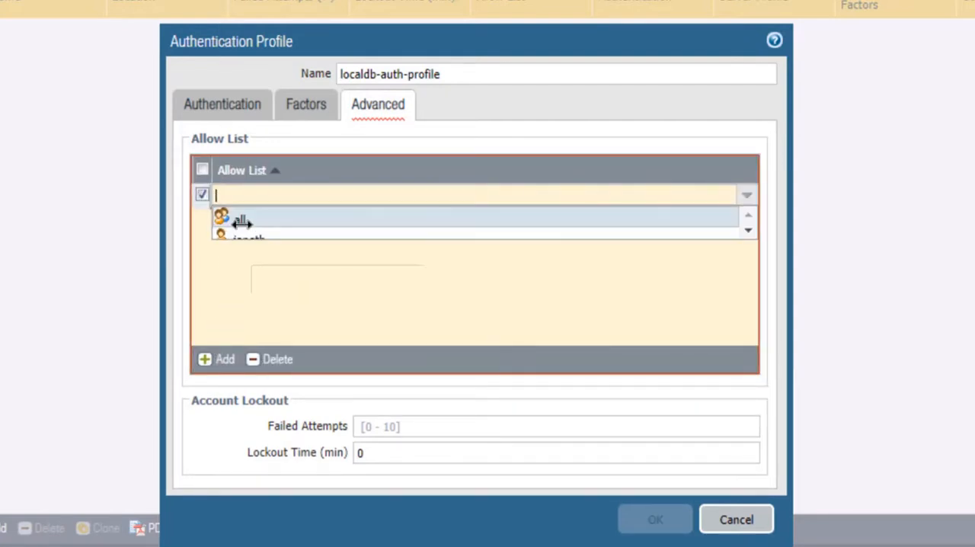
click(241, 221)
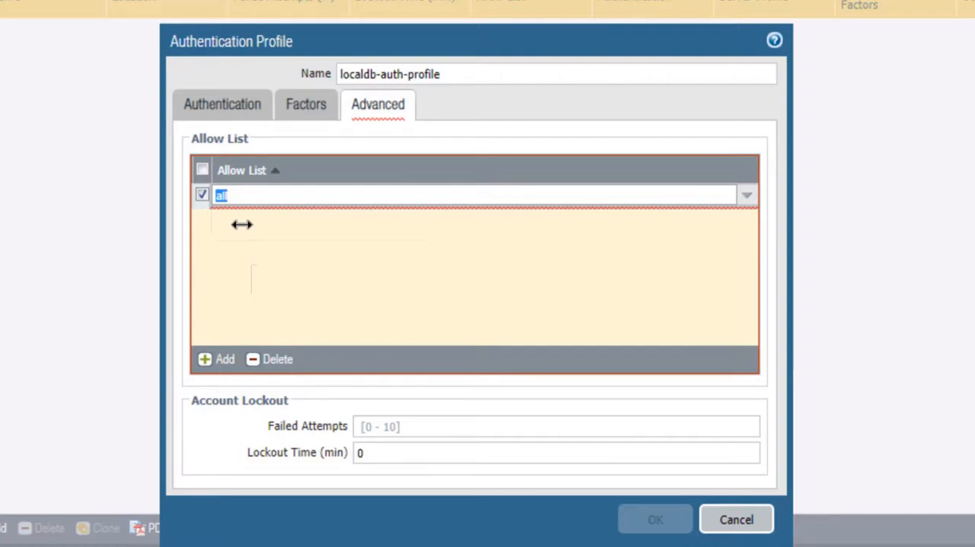
click(238, 256)
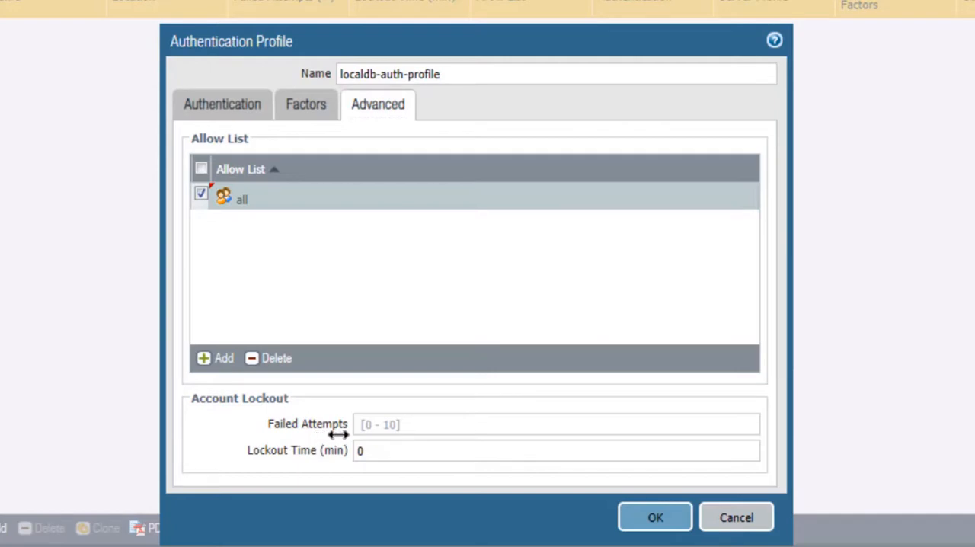
- Set the account lockout to 3 failed attempts and save the authentication profile
click(358, 428)
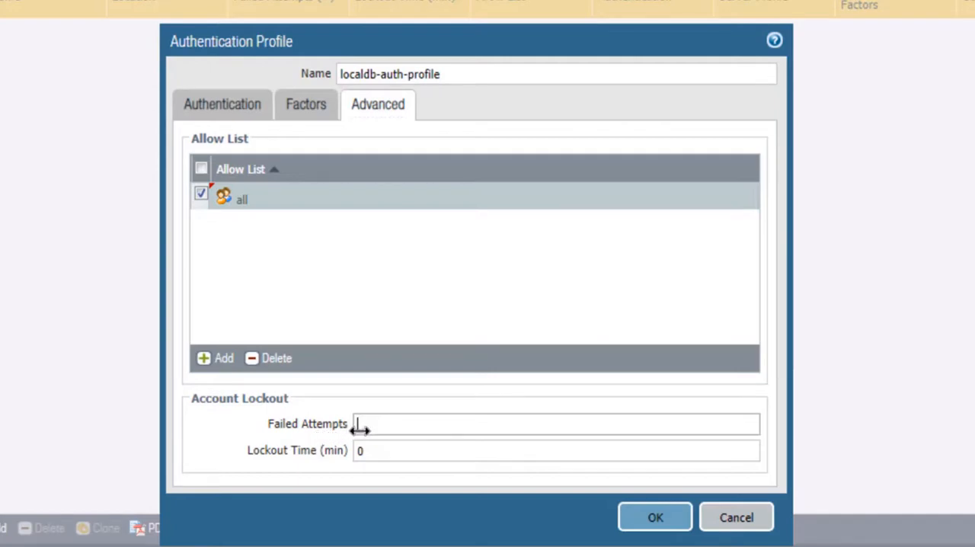
text(3)
click(364, 488)
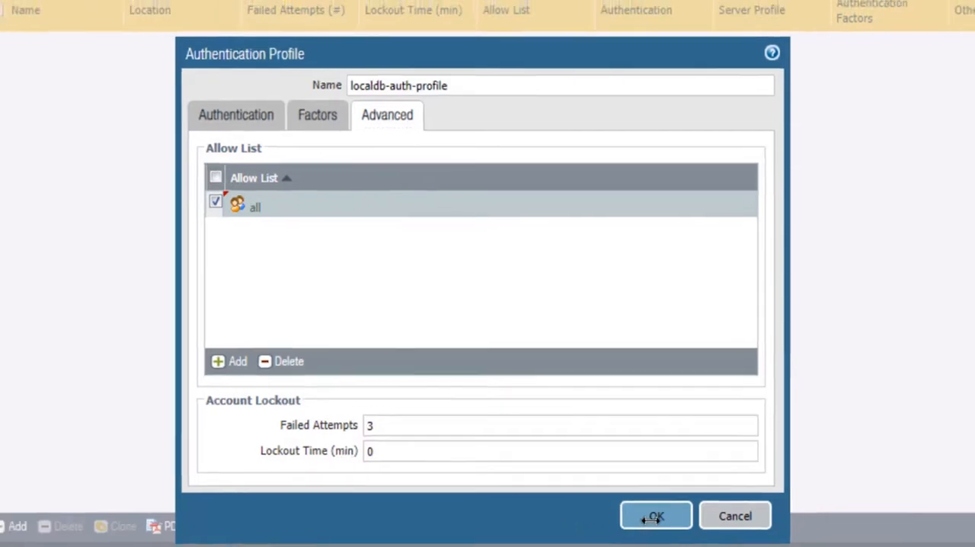
click(653, 517)
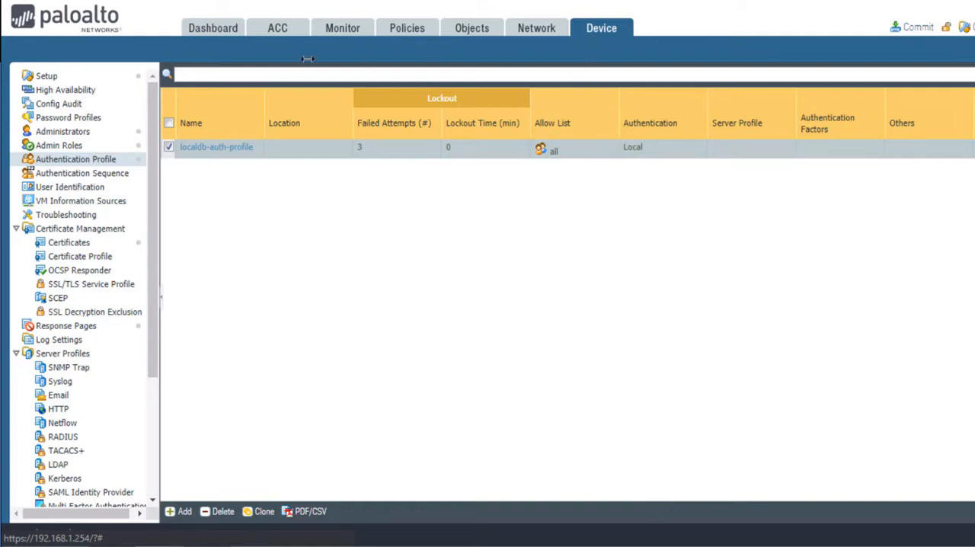
- Add a new administrator account with the same login name as the local database user
click(79, 131)
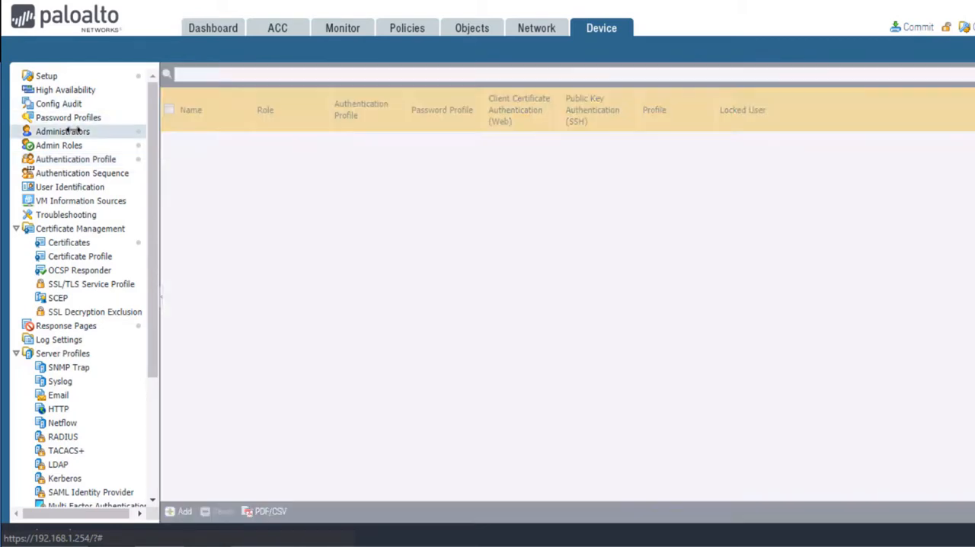
click(184, 512)
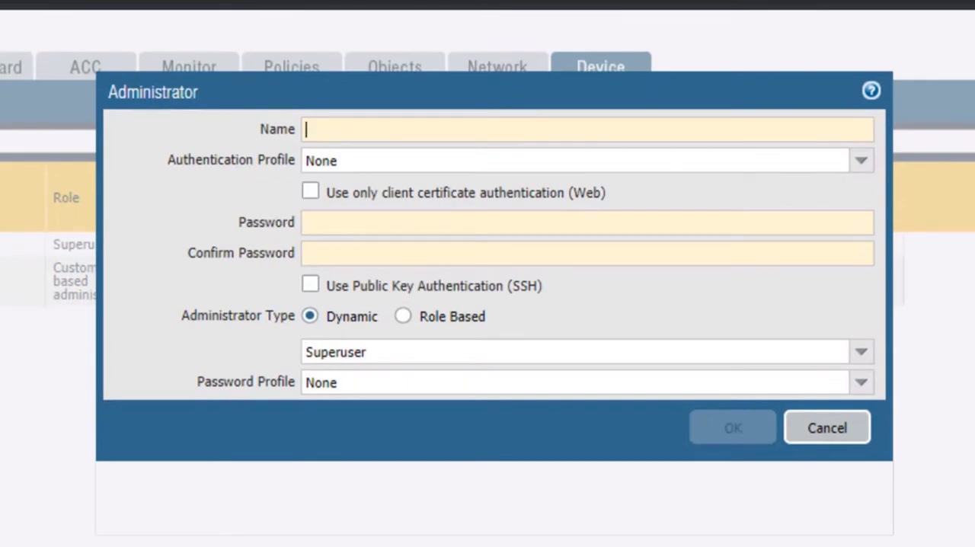
text(janetb)
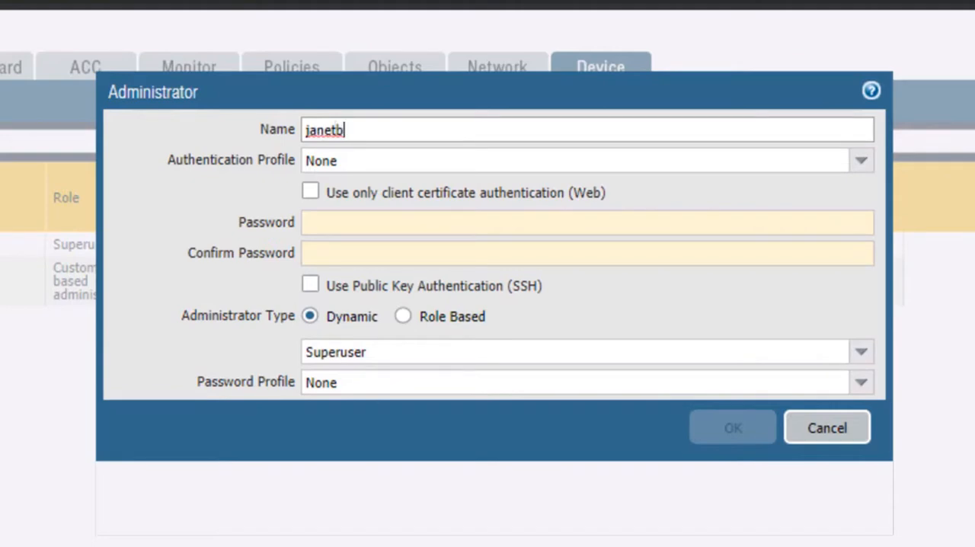
click(325, 438)
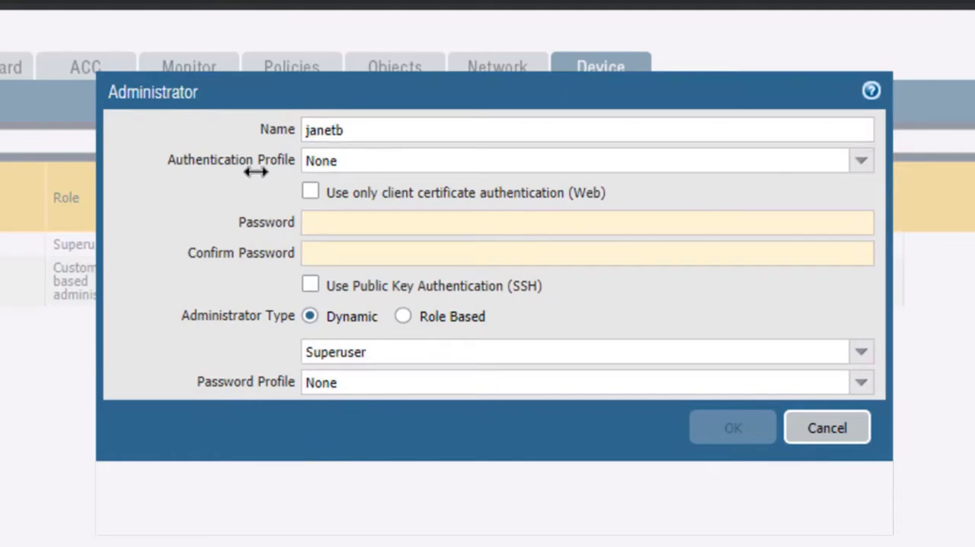
- Assign localdb-auth-profile as the administrator's authentication profile and save the account
click(862, 162)
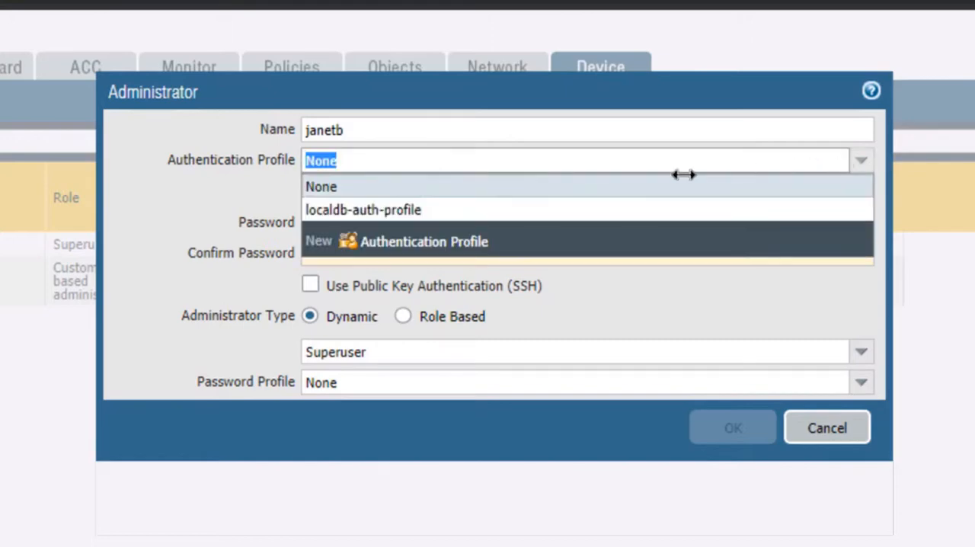
click(440, 210)
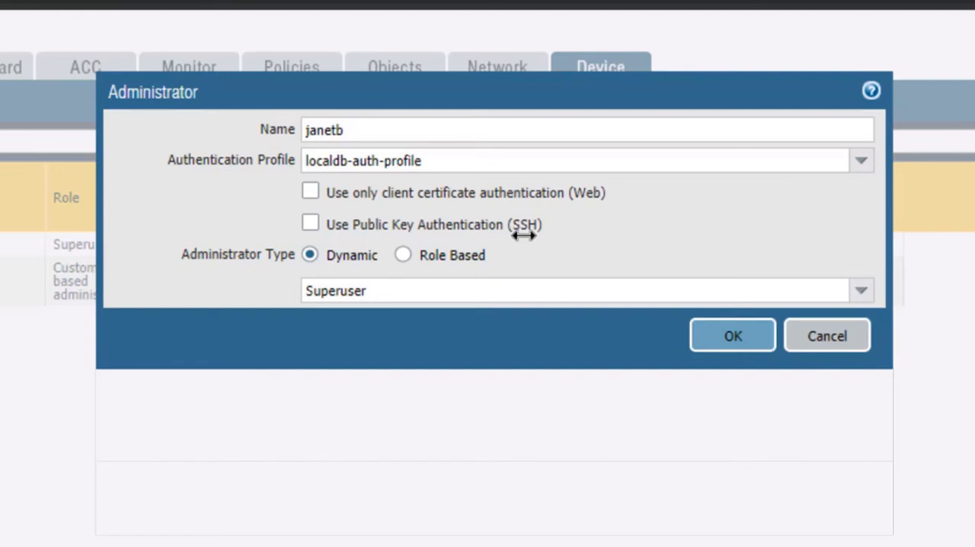
click(728, 341)
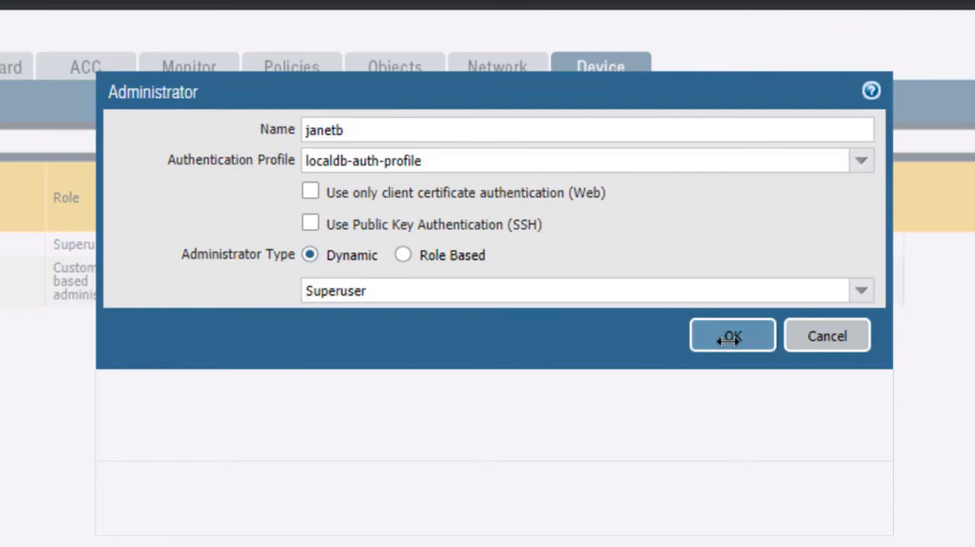